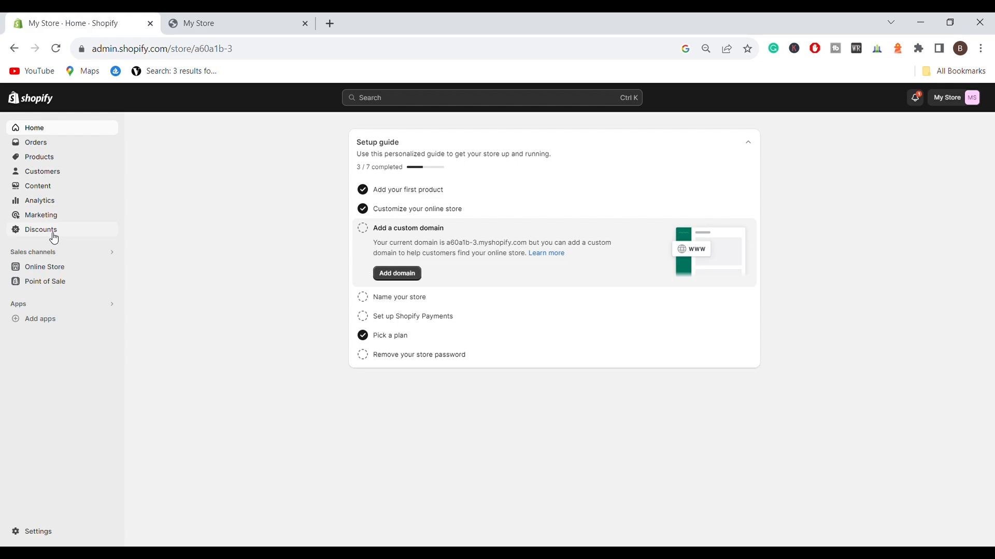
Step: Start a new discount from the store's discounts page, using the Amount off products type
{"action": "left_click", "coordinate": [54, 239]}
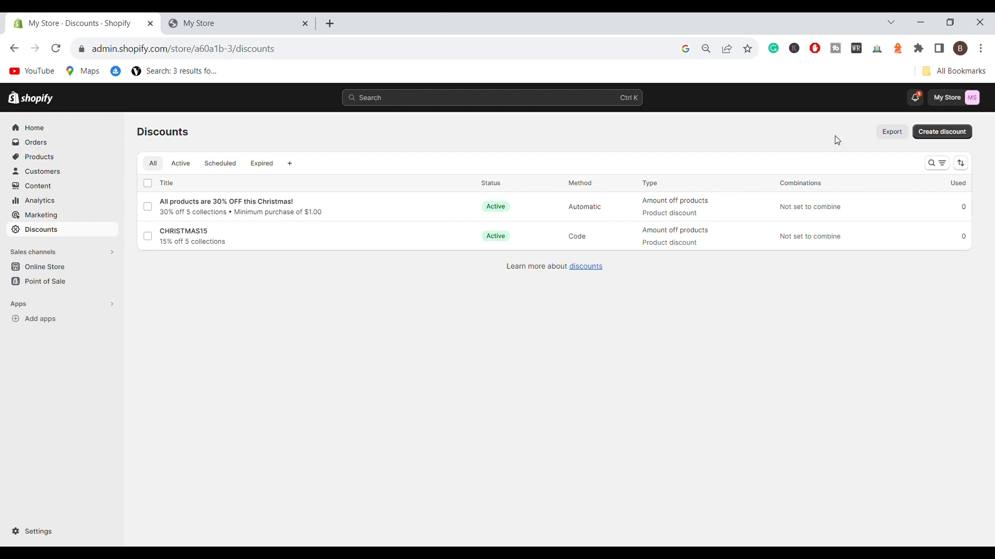
{"action": "left_click", "coordinate": [951, 132]}
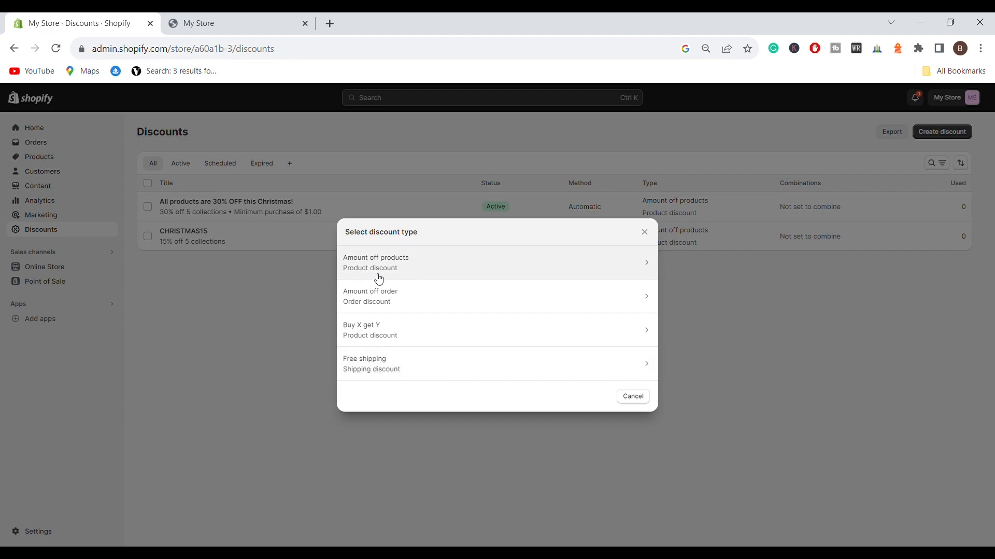
{"action": "left_click", "coordinate": [403, 271]}
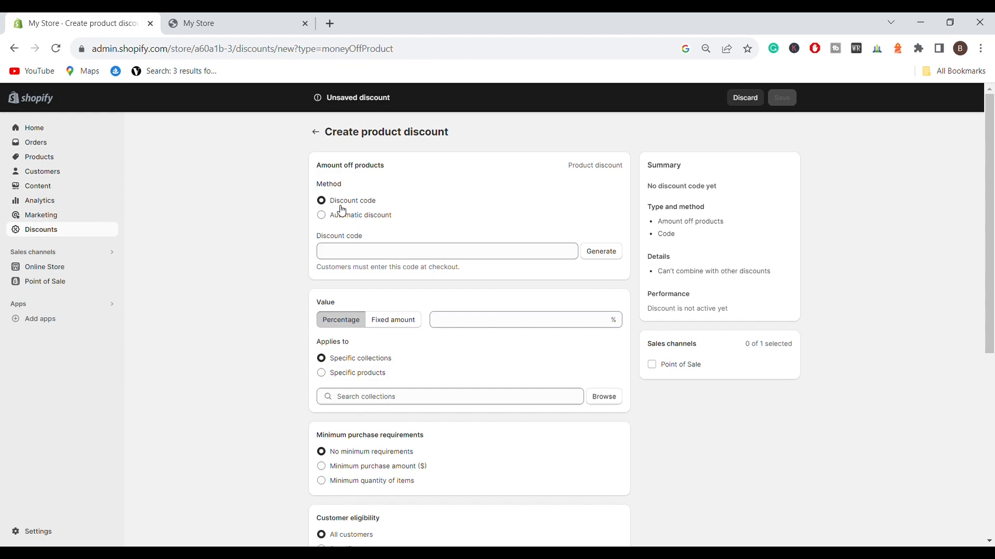
Step: Enter SUBSCRIBER15 as the discount code for the product discount
{"action": "left_click", "coordinate": [374, 254]}
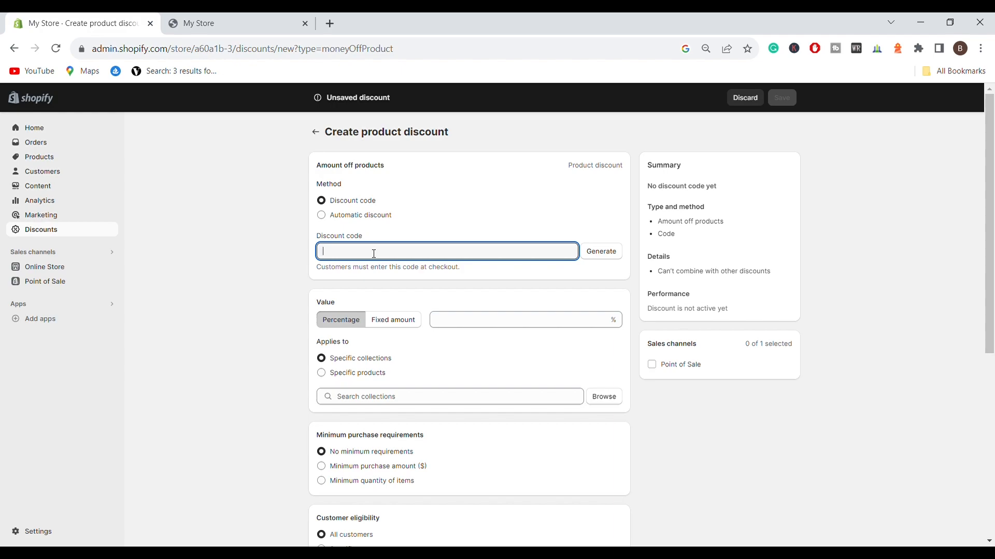
{"action": "type", "text": "SUBSCRIBER15"}
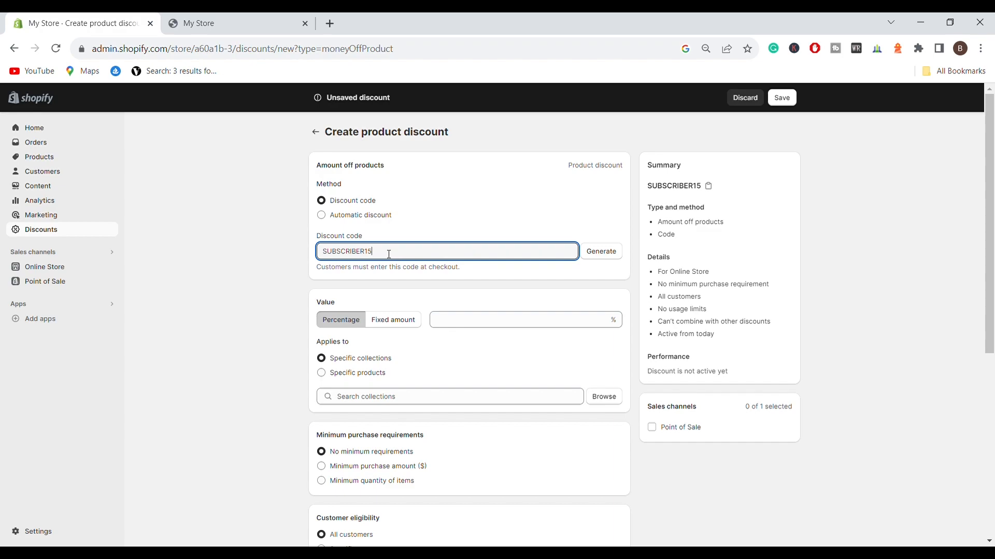
{"action": "left_click_drag", "start_coordinate": [389, 254], "coordinate": [302, 252]}
{"action": "left_click", "coordinate": [409, 254]}
Step: Set the discount value to 15 as a percentage rather than a fixed amount
{"action": "scroll", "coordinate": [332, 293], "scroll_direction": "down", "scroll_amount": 1}
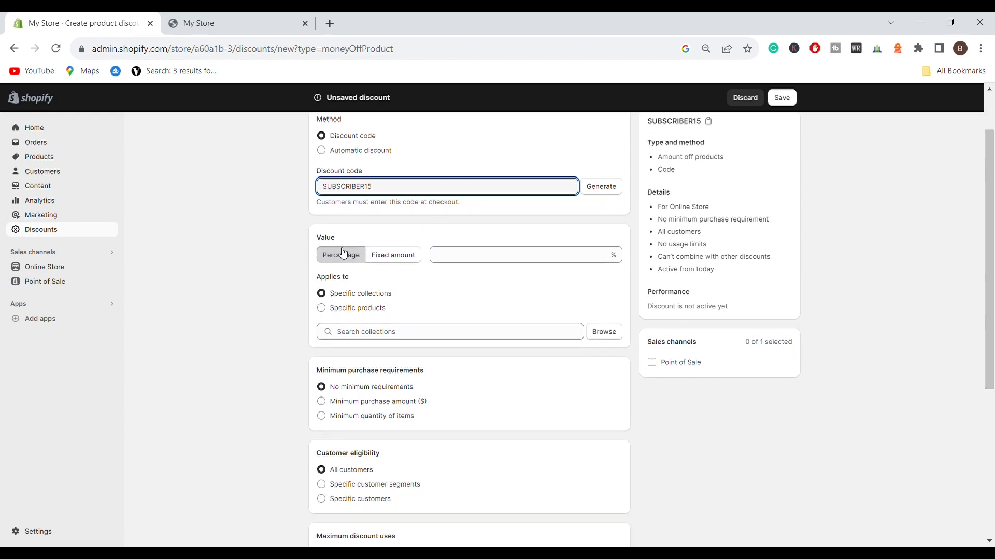
{"action": "left_click", "coordinate": [406, 262]}
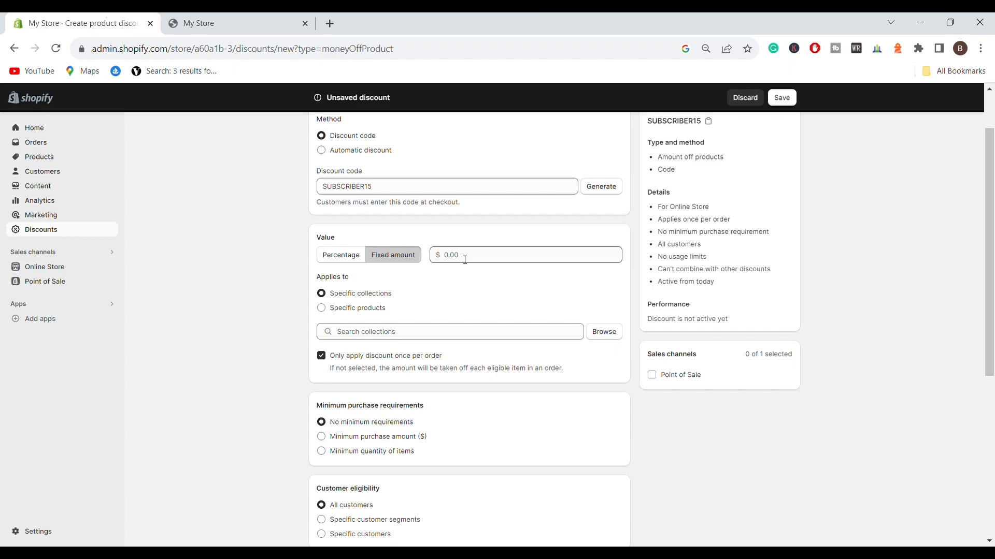
{"action": "left_click", "coordinate": [347, 260]}
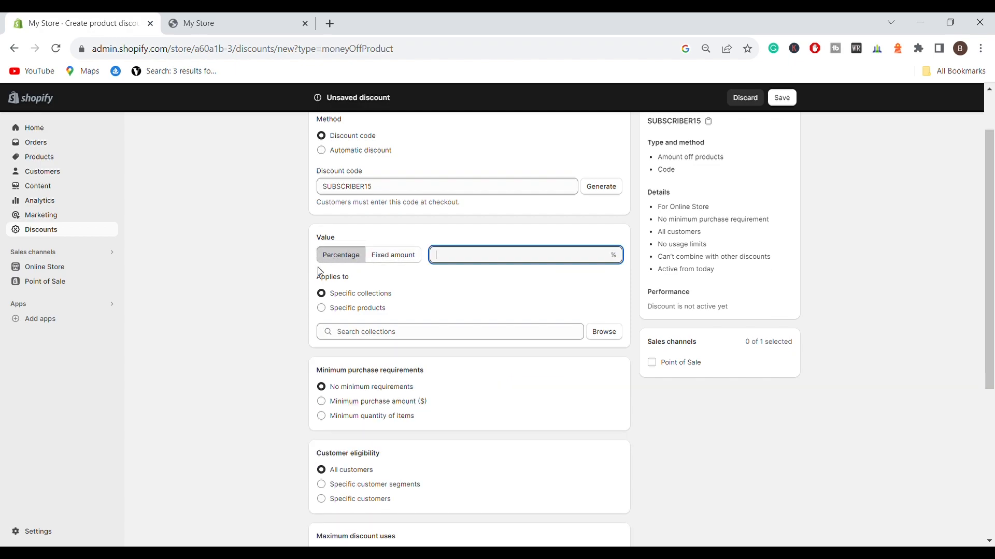
{"action": "left_click_drag", "start_coordinate": [365, 189], "coordinate": [375, 189]}
{"action": "key", "text": "ctrl+c"}
{"action": "left_click", "coordinate": [464, 258]}
{"action": "key", "text": "ctrl+v"}
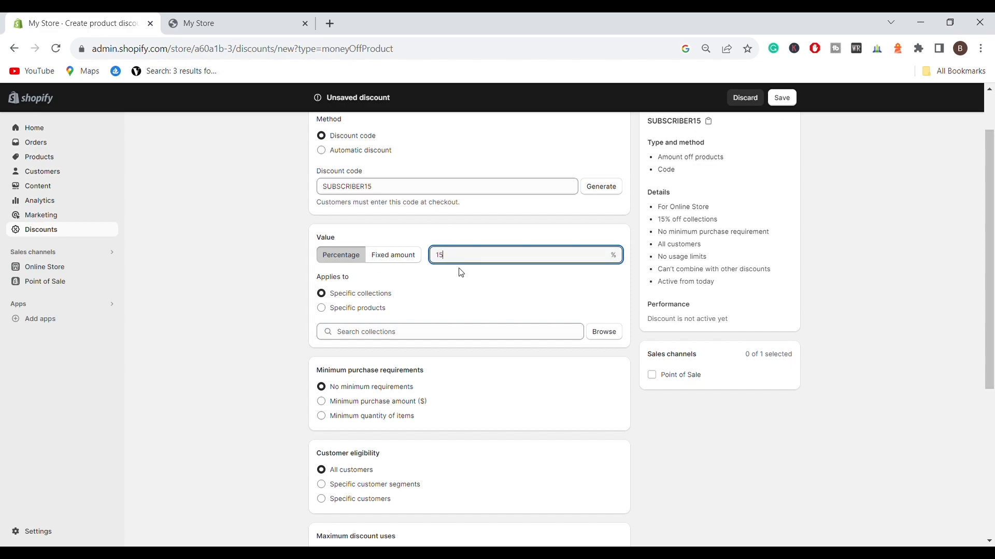
Step: Apply the discount to specific collections, adding Essential Oils, Home page, Organic soaps, Sale and Soy candles
{"action": "scroll", "coordinate": [414, 291], "scroll_direction": "down", "scroll_amount": 3}
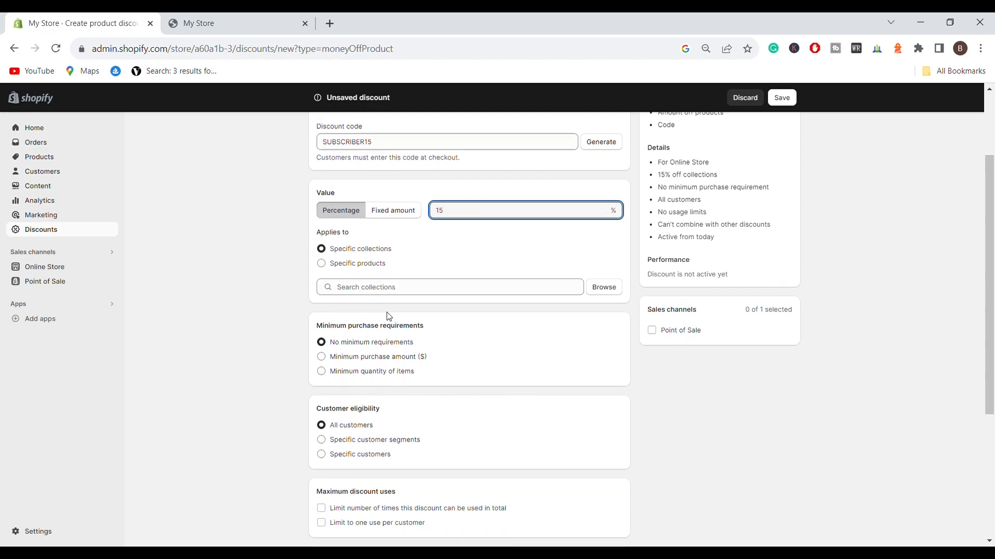
{"action": "scroll", "coordinate": [342, 217], "scroll_direction": "up", "scroll_amount": 1}
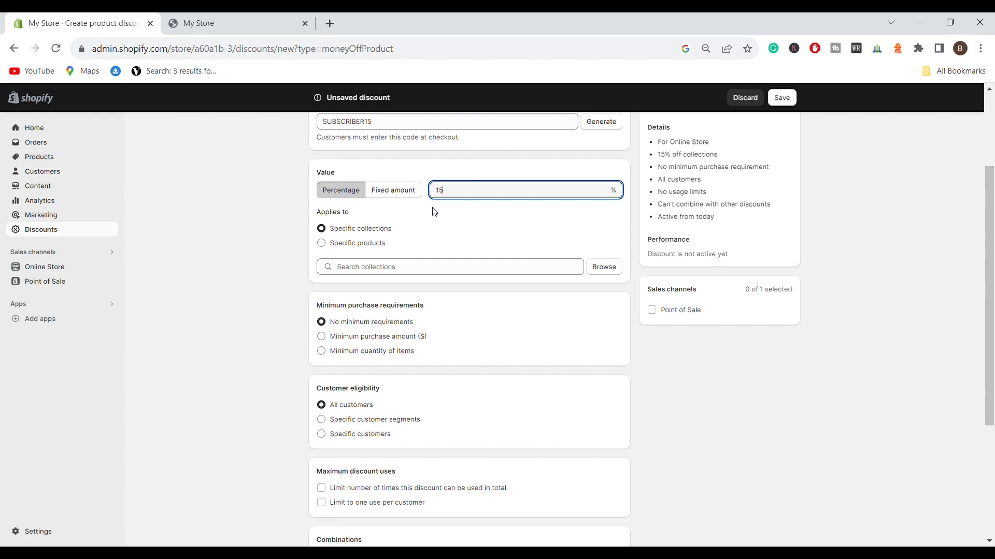
{"action": "scroll", "coordinate": [409, 238], "scroll_direction": "up", "scroll_amount": 2}
{"action": "scroll", "coordinate": [369, 306], "scroll_direction": "down", "scroll_amount": 1}
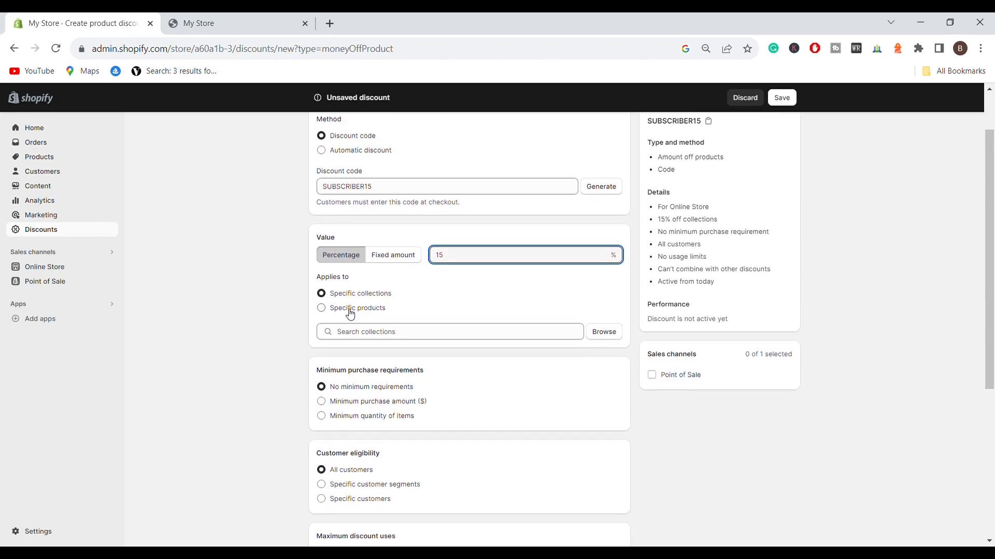
{"action": "scroll", "coordinate": [375, 313], "scroll_direction": "down", "scroll_amount": 1}
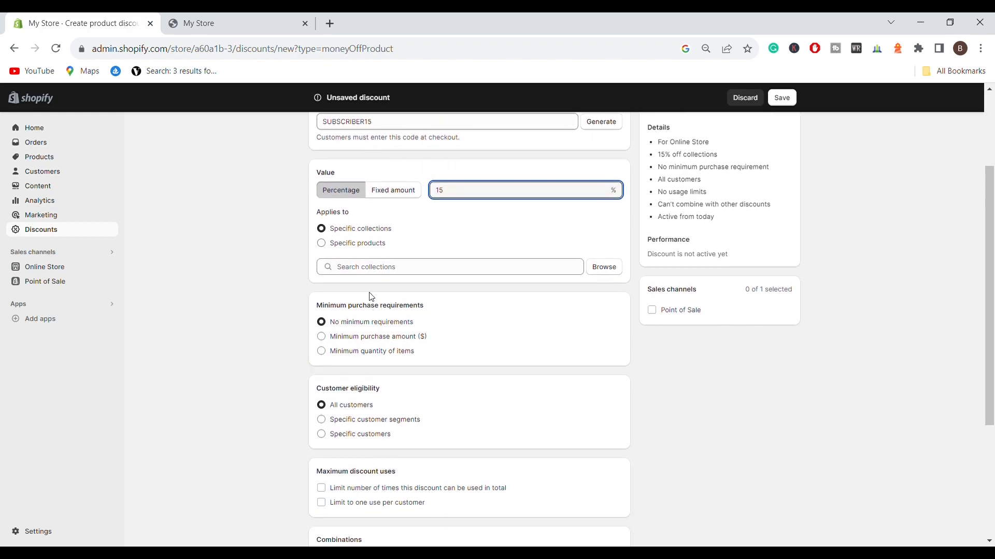
{"action": "left_click", "coordinate": [345, 243]}
{"action": "left_click", "coordinate": [346, 229]}
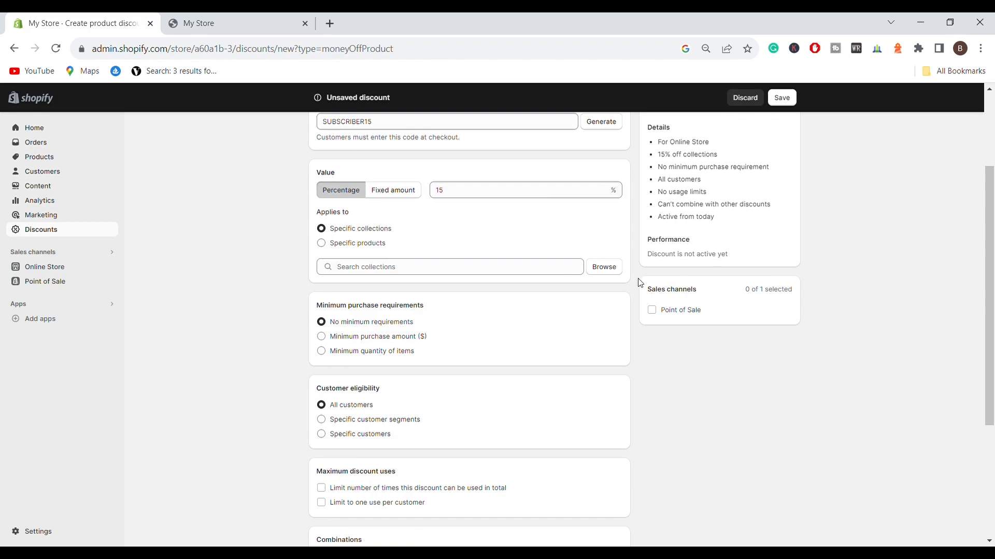
{"action": "left_click", "coordinate": [602, 268]}
{"action": "left_click", "coordinate": [347, 213]}
{"action": "left_click", "coordinate": [346, 243]}
{"action": "left_click", "coordinate": [346, 273]}
{"action": "left_click", "coordinate": [345, 303]}
{"action": "left_click", "coordinate": [345, 332]}
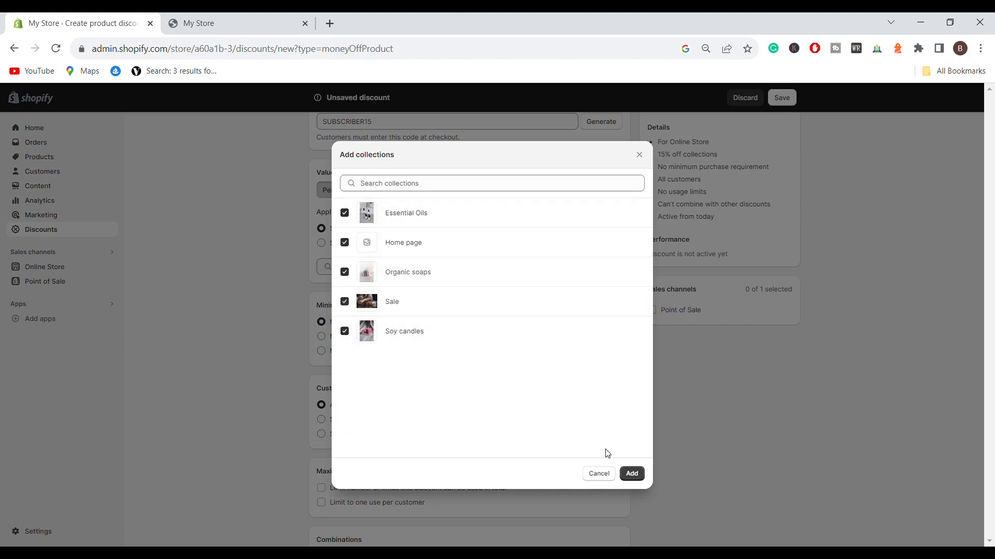
{"action": "left_click", "coordinate": [632, 474]}
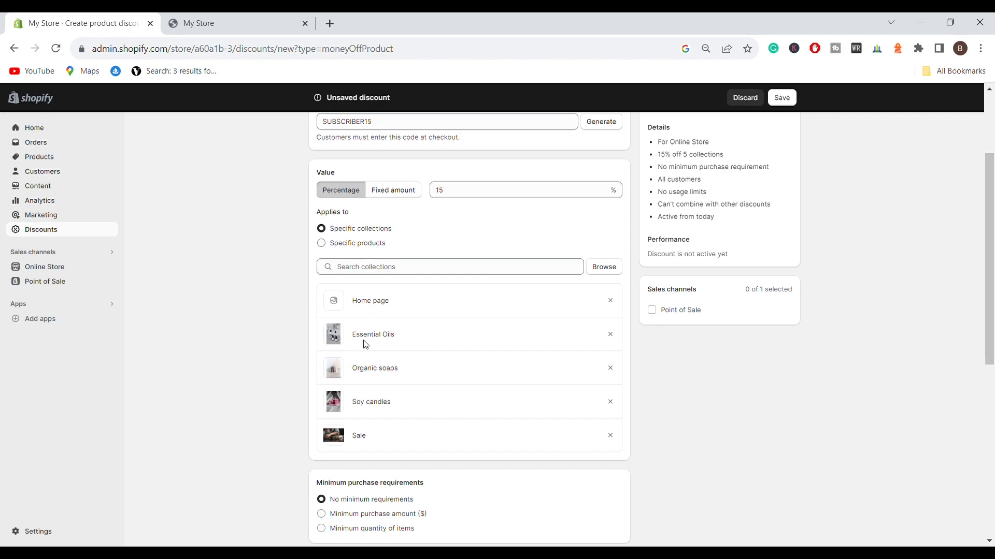
Step: Try a minimum item quantity and a $50 minimum purchase amount, and restore the No minimum requirements option
{"action": "scroll", "coordinate": [276, 402], "scroll_direction": "down", "scroll_amount": 1}
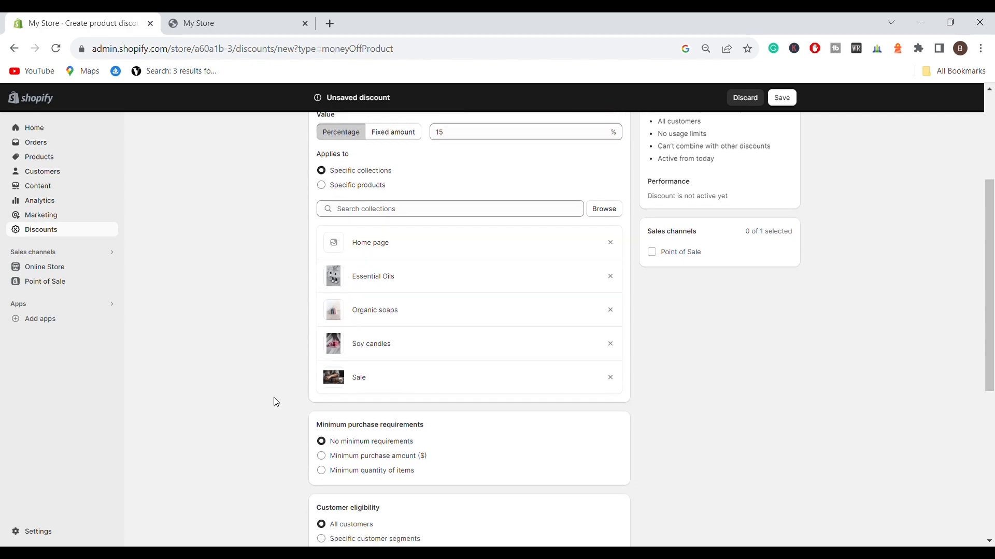
{"action": "scroll", "coordinate": [276, 402], "scroll_direction": "down", "scroll_amount": 1}
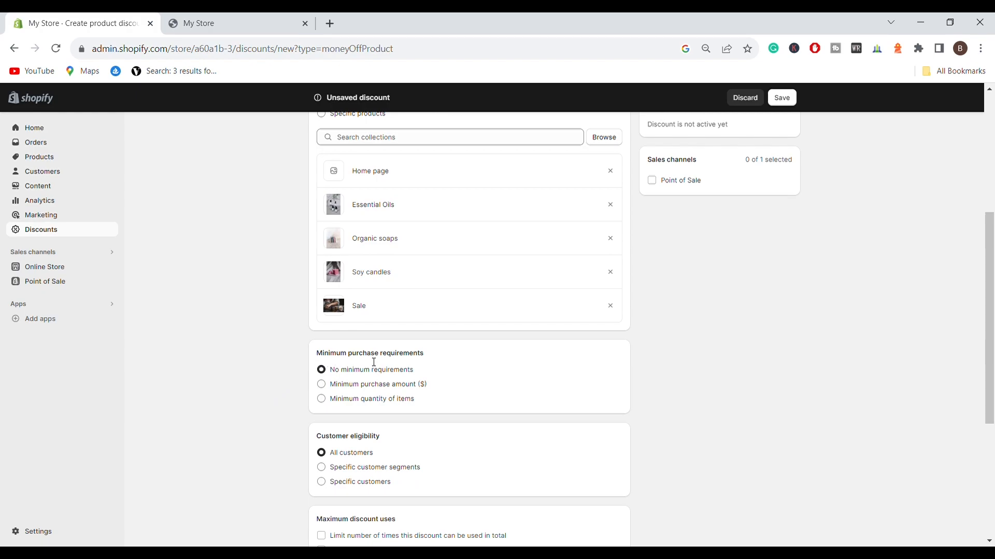
{"action": "scroll", "coordinate": [428, 362], "scroll_direction": "down", "scroll_amount": 2}
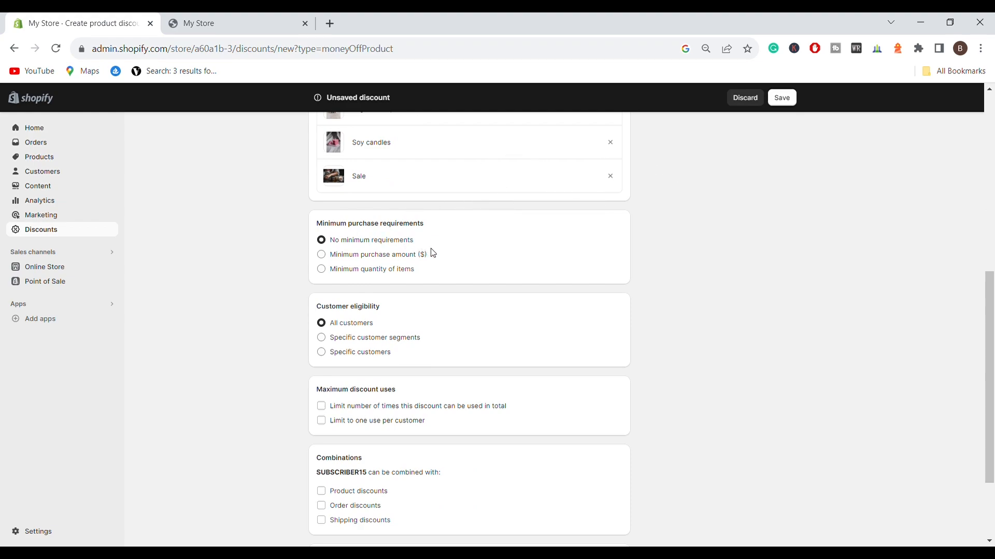
{"action": "left_click", "coordinate": [358, 256]}
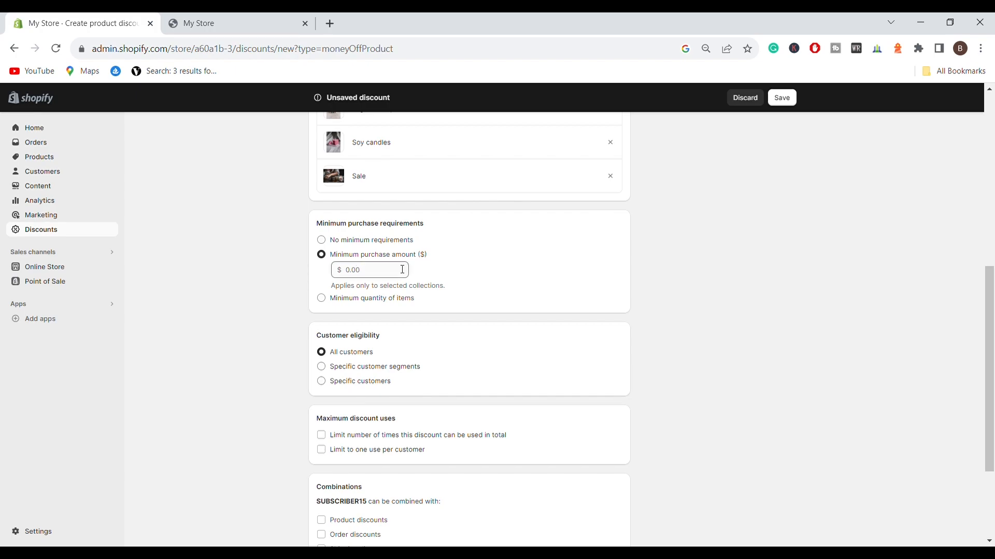
{"action": "left_click_drag", "start_coordinate": [428, 305], "coordinate": [337, 306]}
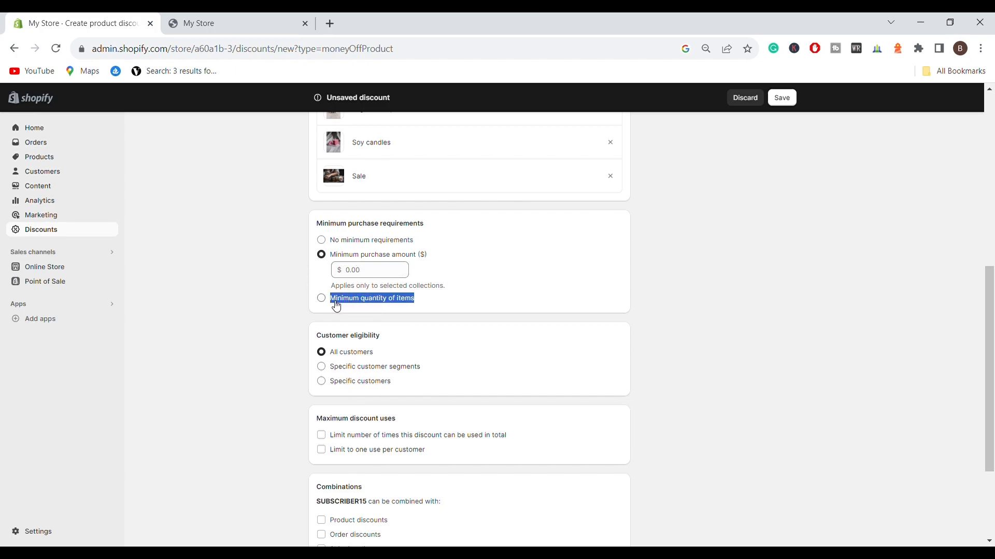
{"action": "left_click", "coordinate": [336, 306]}
{"action": "left_click", "coordinate": [385, 291]}
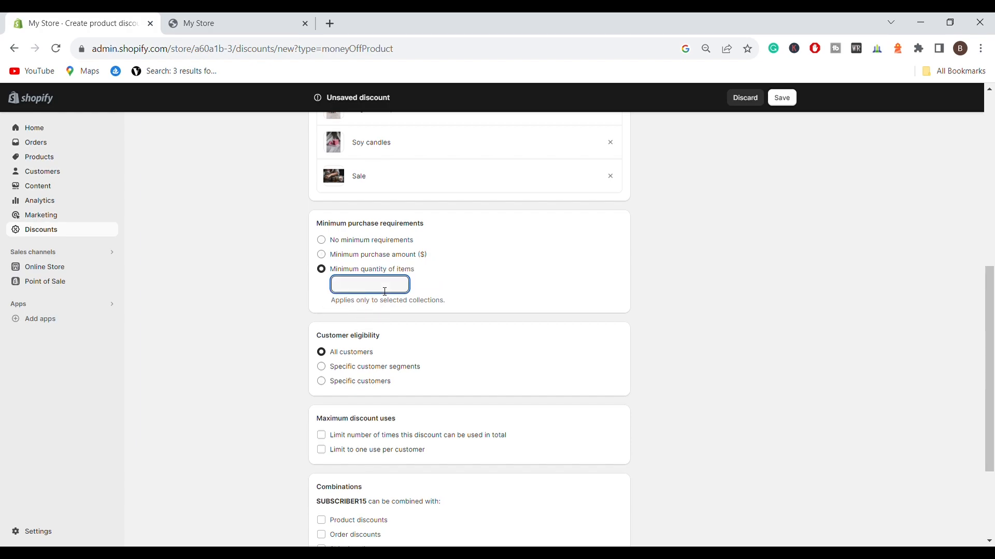
{"action": "left_click", "coordinate": [341, 254]}
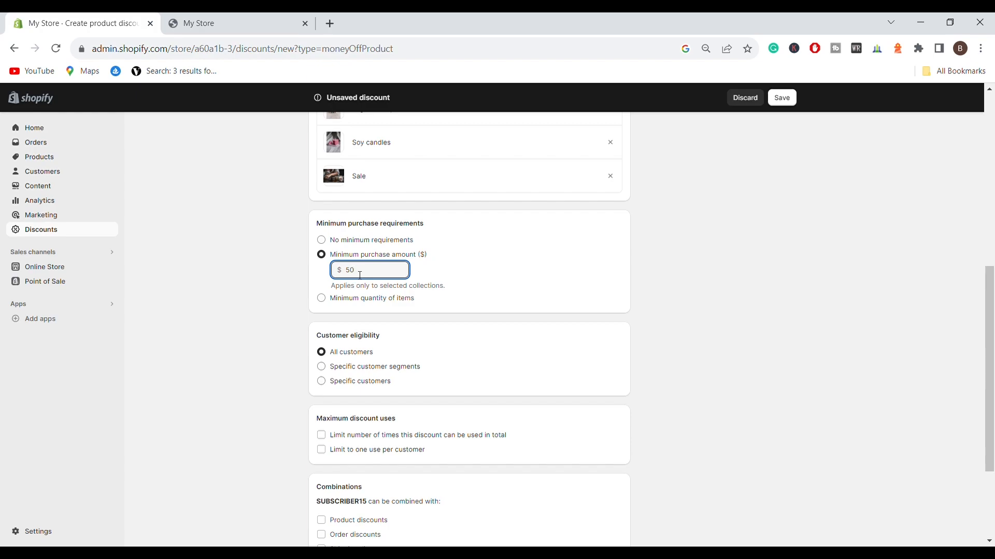
{"action": "left_click", "coordinate": [354, 241]}
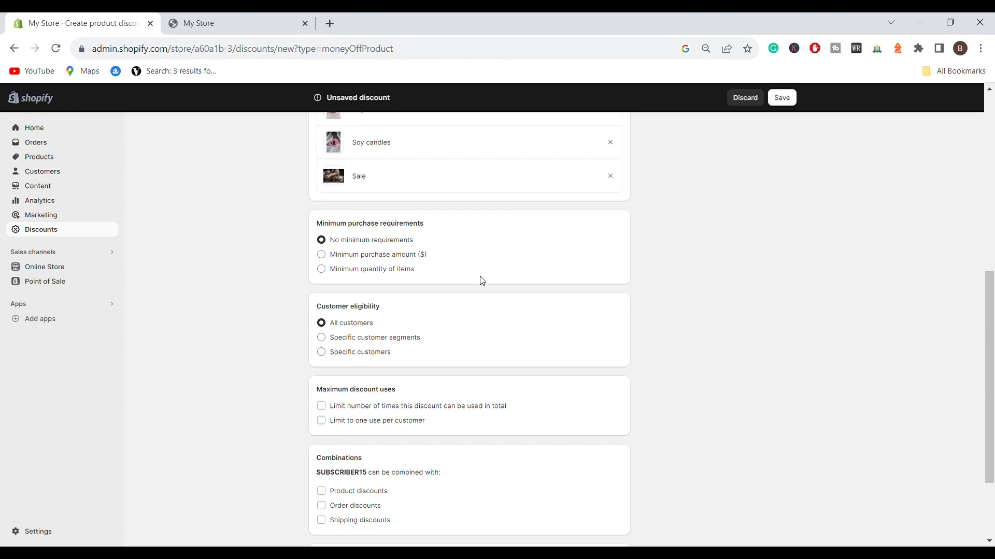
{"action": "left_click", "coordinate": [364, 257]}
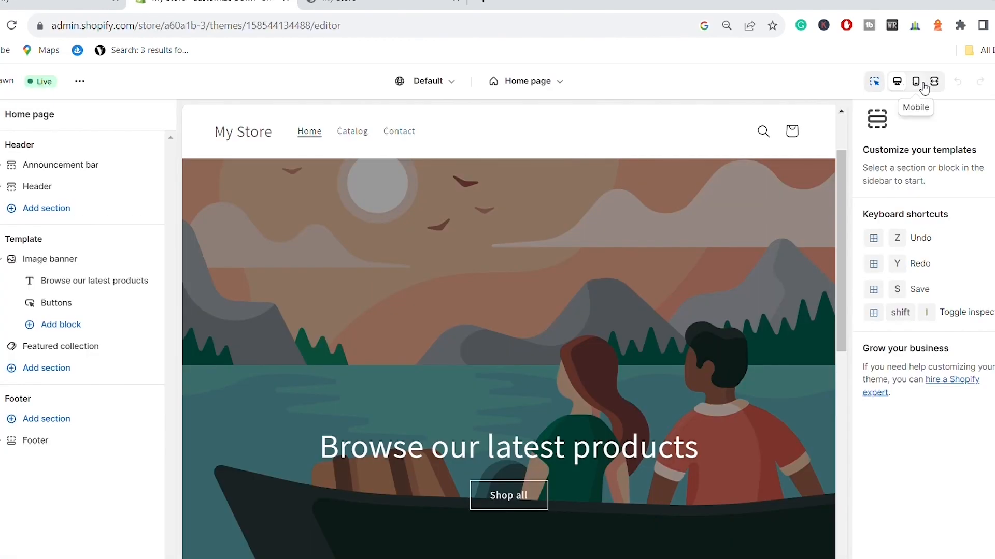
{"action": "left_click", "coordinate": [915, 81]}
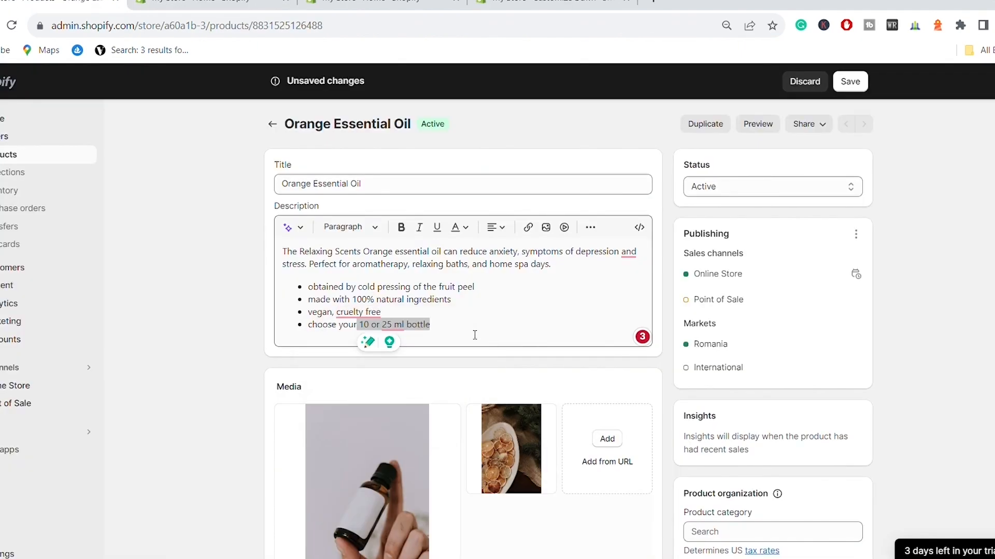
{"action": "scroll", "coordinate": [474, 335], "scroll_direction": "down", "scroll_amount": 10}
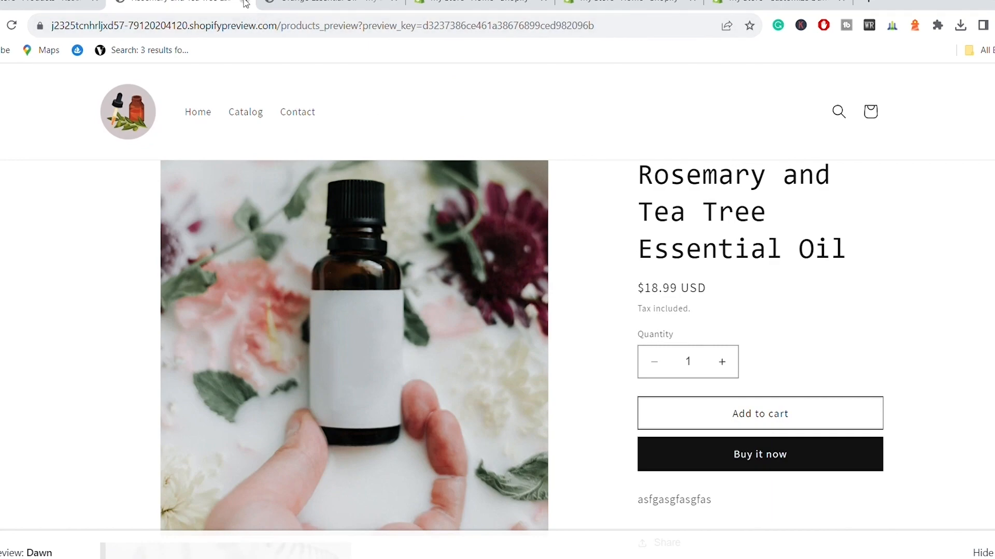
{"action": "left_click", "coordinate": [245, 4]}
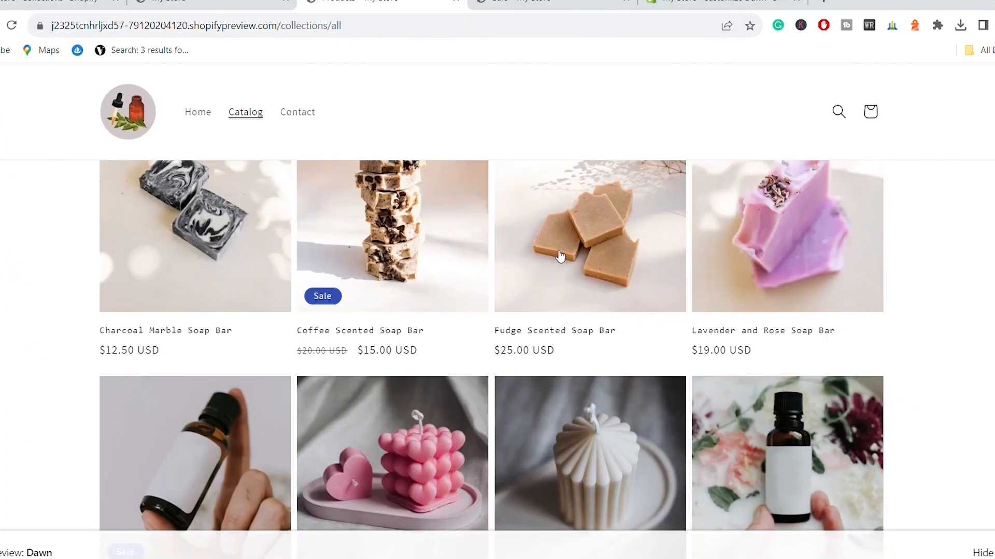
{"action": "scroll", "coordinate": [584, 259], "scroll_direction": "down", "scroll_amount": 3}
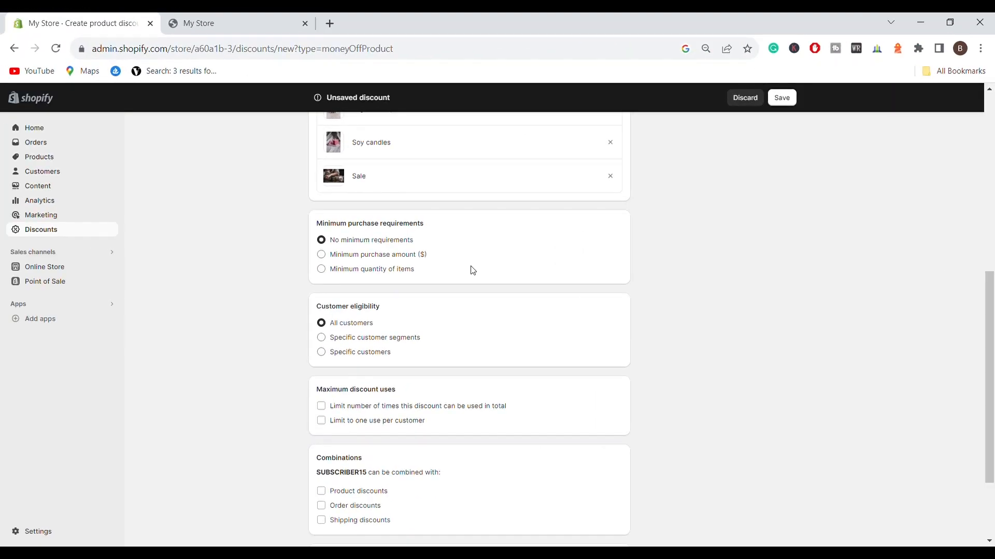
Step: Review the discount's customer eligibility, maximum uses, combinations and active dates, along with its code, value and collections
{"action": "scroll", "coordinate": [471, 268], "scroll_direction": "down", "scroll_amount": 2}
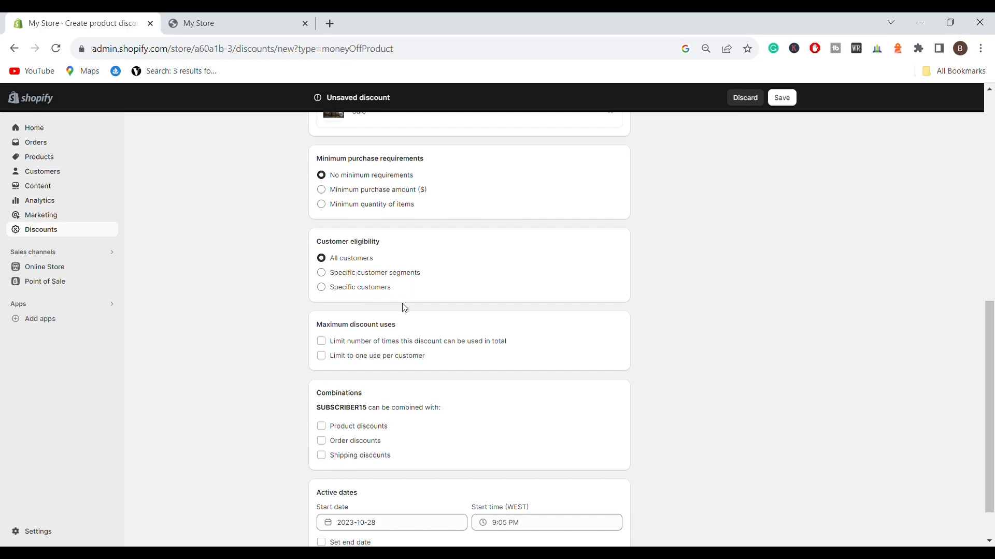
{"action": "scroll", "coordinate": [398, 315], "scroll_direction": "down", "scroll_amount": 1}
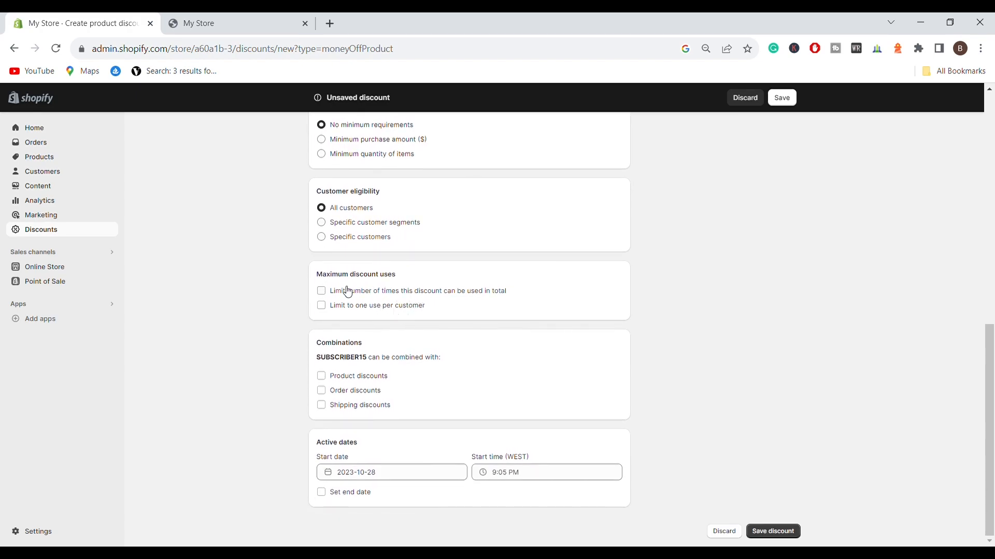
{"action": "left_click_drag", "start_coordinate": [318, 280], "coordinate": [406, 278]}
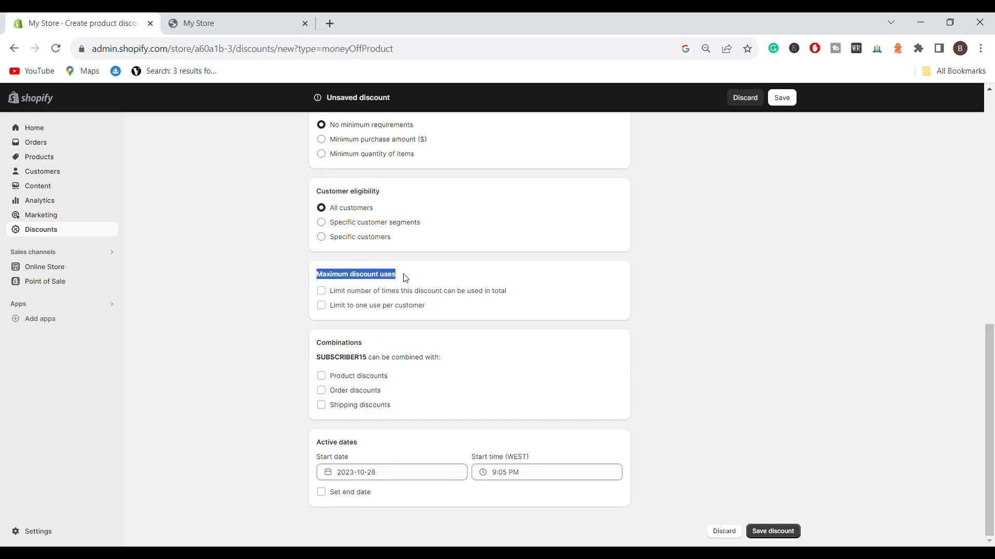
{"action": "left_click", "coordinate": [406, 280]}
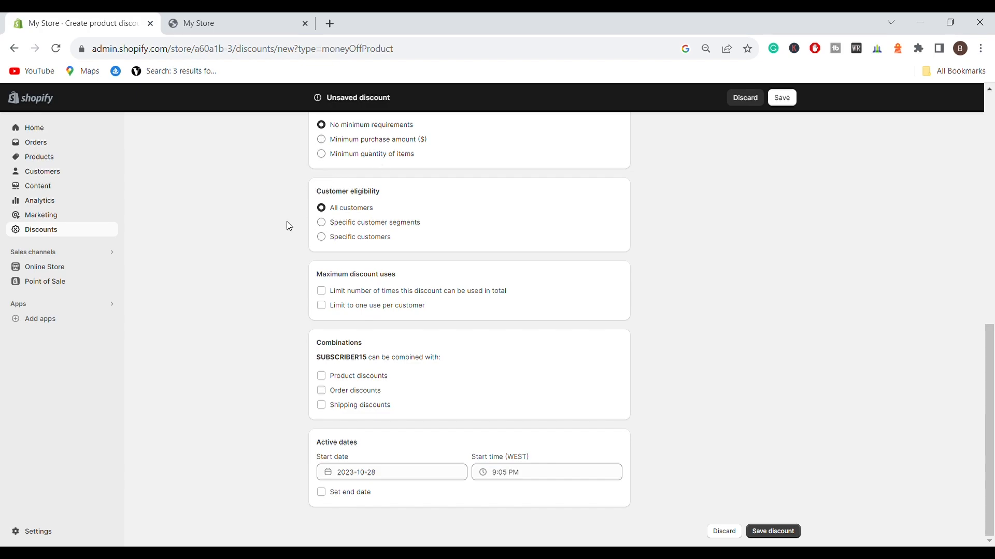
{"action": "scroll", "coordinate": [424, 275], "scroll_direction": "up", "scroll_amount": 3}
{"action": "scroll", "coordinate": [399, 349], "scroll_direction": "up", "scroll_amount": 3}
{"action": "scroll", "coordinate": [362, 332], "scroll_direction": "up", "scroll_amount": 1}
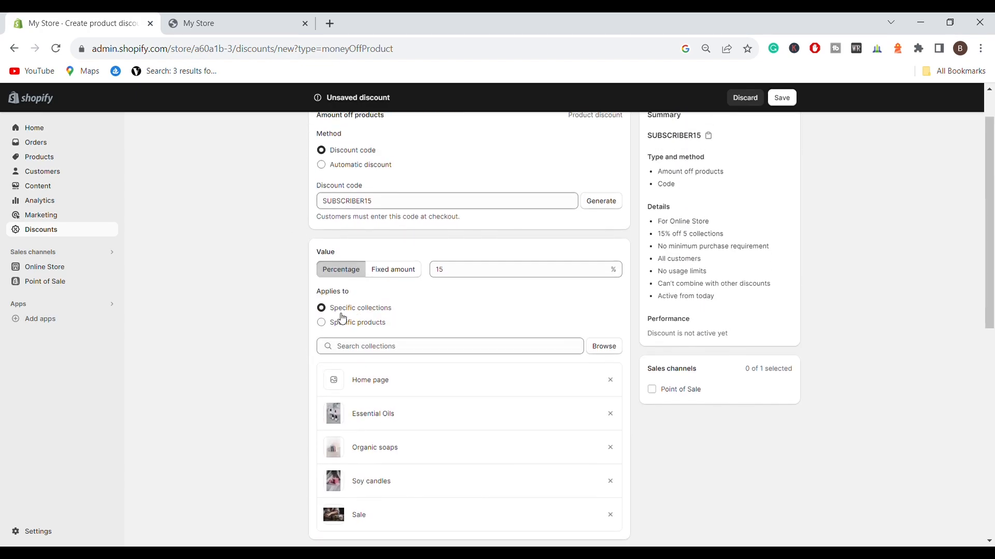
{"action": "scroll", "coordinate": [291, 311], "scroll_direction": "down", "scroll_amount": 8}
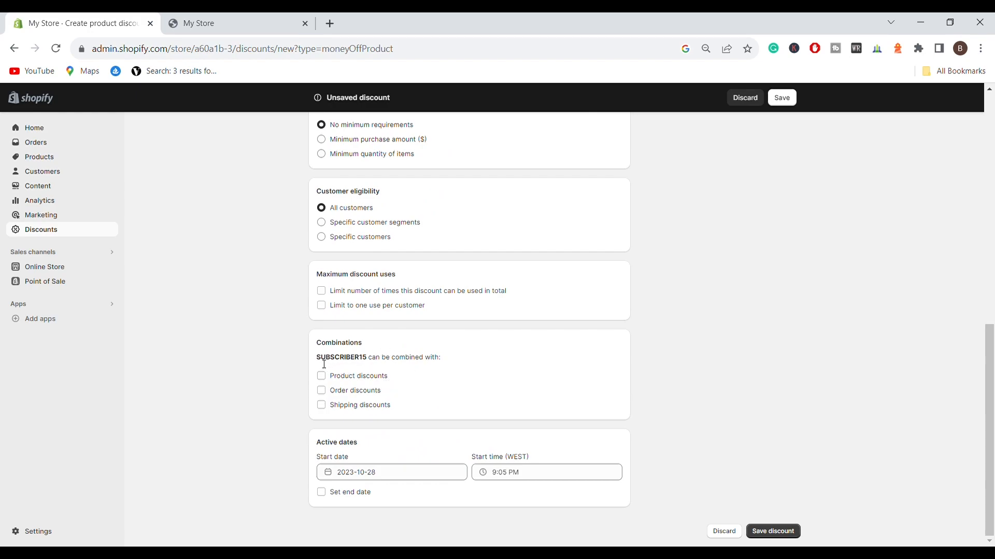
Step: Examine the Combinations section for the discount types that SUBSCRIBER15 can be combined with
{"action": "left_click_drag", "start_coordinate": [321, 347], "coordinate": [378, 344]}
{"action": "left_click", "coordinate": [382, 345]}
{"action": "left_click_drag", "start_coordinate": [321, 361], "coordinate": [368, 361]}
{"action": "left_click", "coordinate": [371, 361]}
{"action": "triple_click", "coordinate": [341, 366]}
{"action": "left_click", "coordinate": [366, 364]}
{"action": "left_click_drag", "start_coordinate": [371, 361], "coordinate": [317, 359]}
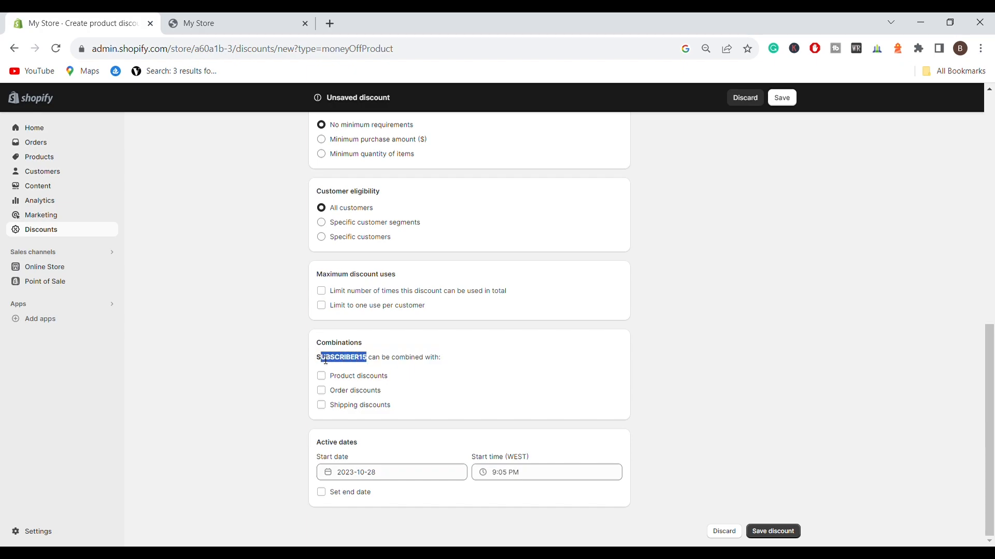
{"action": "left_click", "coordinate": [355, 358]}
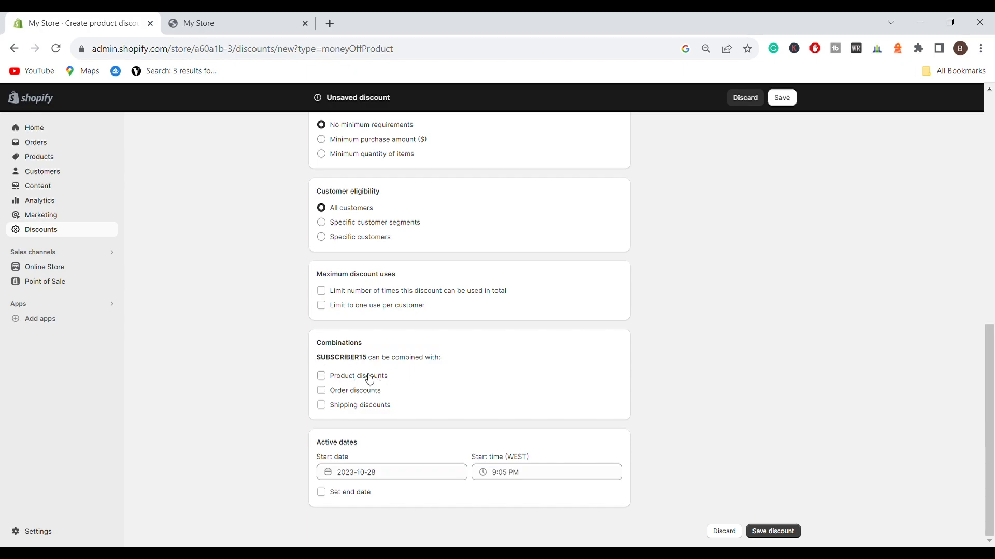
Step: Try allowing SUBSCRIBER15 to combine with product discounts, and clear that option again
{"action": "left_click", "coordinate": [355, 379]}
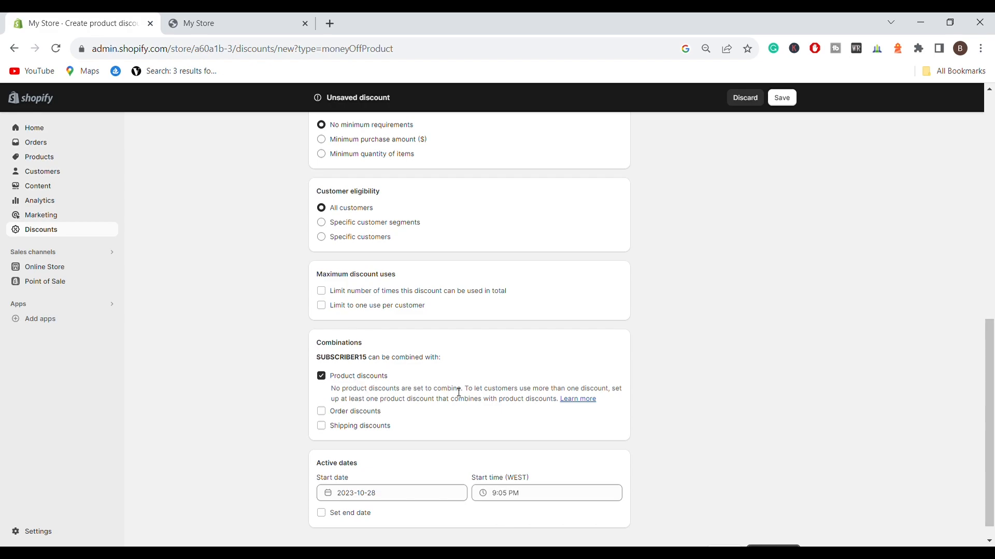
{"action": "left_click", "coordinate": [323, 378]}
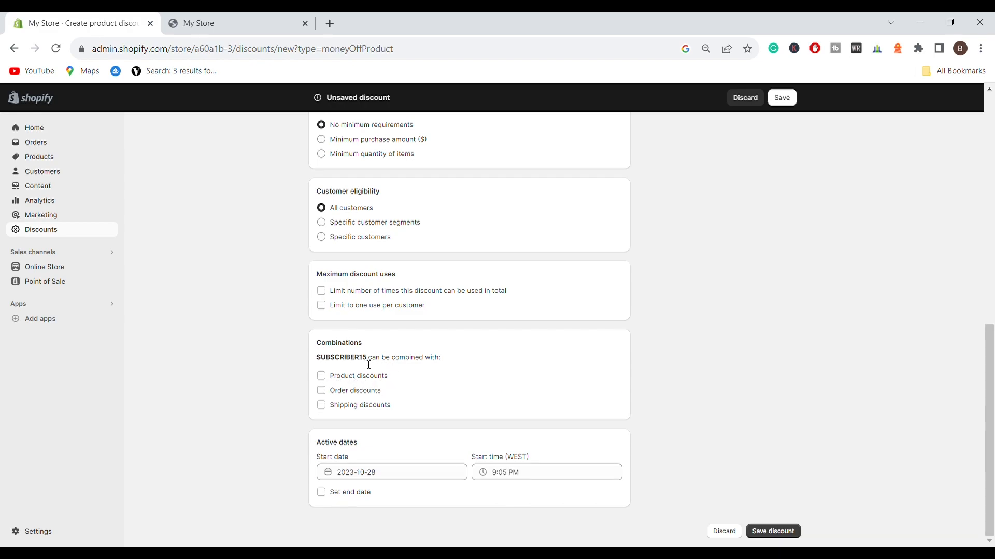
{"action": "left_click_drag", "start_coordinate": [371, 364], "coordinate": [322, 364]}
{"action": "left_click", "coordinate": [343, 368]}
{"action": "left_click", "coordinate": [342, 413]}
{"action": "left_click", "coordinate": [339, 414]}
Step: Try adding an end date to the active dates, remove it again, and save the discount
{"action": "scroll", "coordinate": [291, 404], "scroll_direction": "up", "scroll_amount": 10}
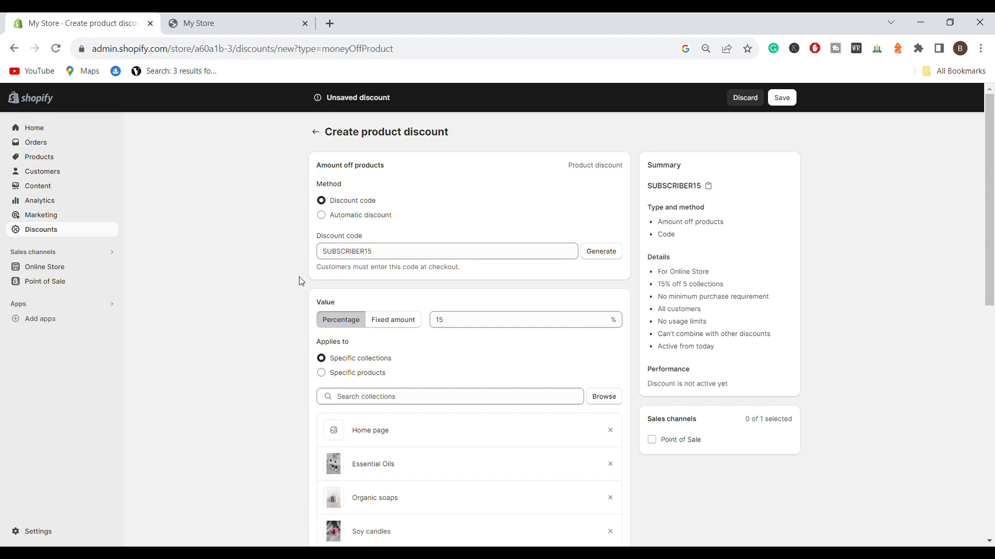
{"action": "scroll", "coordinate": [285, 297], "scroll_direction": "down", "scroll_amount": 10}
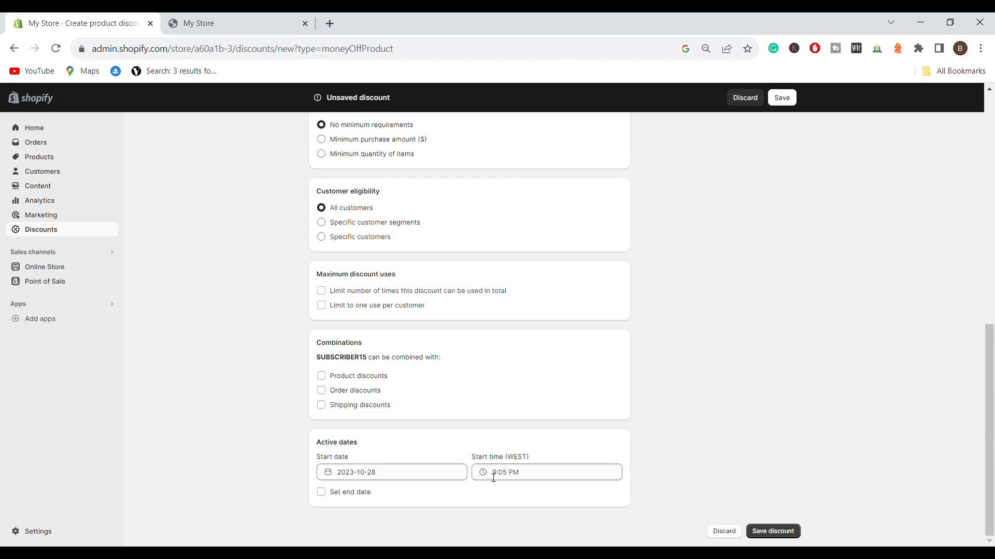
{"action": "left_click", "coordinate": [344, 496]}
{"action": "scroll", "coordinate": [350, 489], "scroll_direction": "down", "scroll_amount": 1}
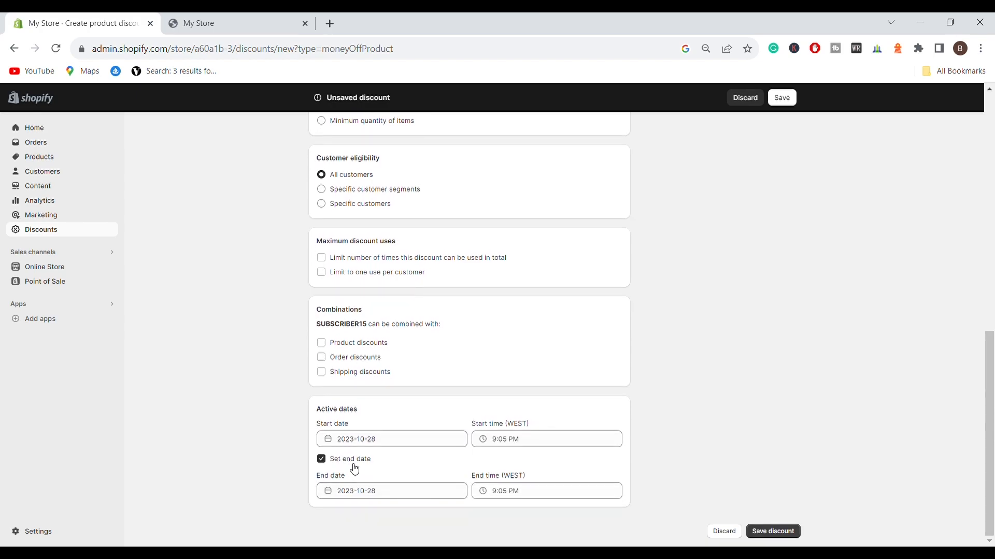
{"action": "left_click", "coordinate": [350, 463]}
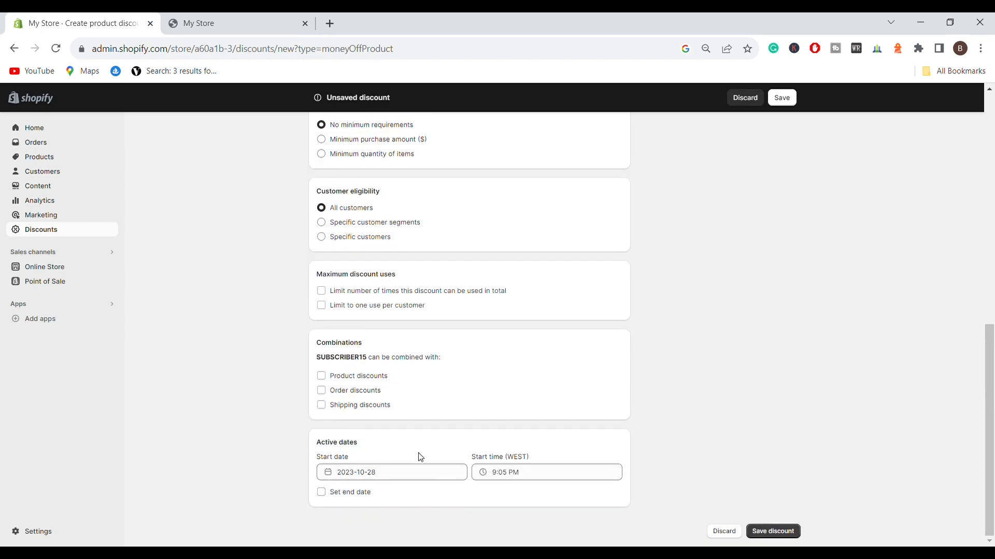
{"action": "left_click", "coordinate": [774, 532]}
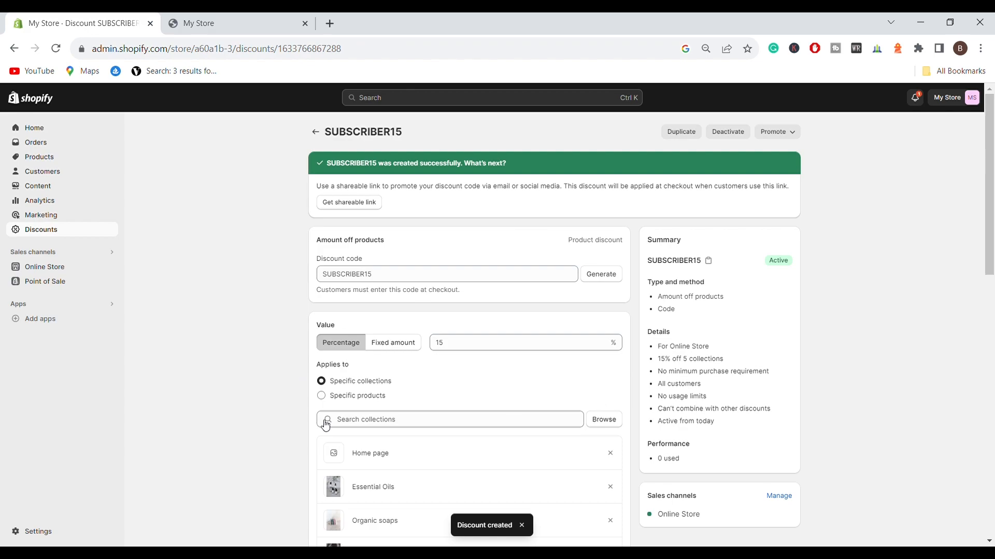
Step: Review the saved SUBSCRIBER15 discount's summary, checking its sales channel, collections and conditions, along with its discount code
{"action": "scroll", "coordinate": [658, 337], "scroll_direction": "down", "scroll_amount": 1}
{"action": "left_click_drag", "start_coordinate": [657, 270], "coordinate": [648, 349]}
{"action": "left_click", "coordinate": [757, 366]}
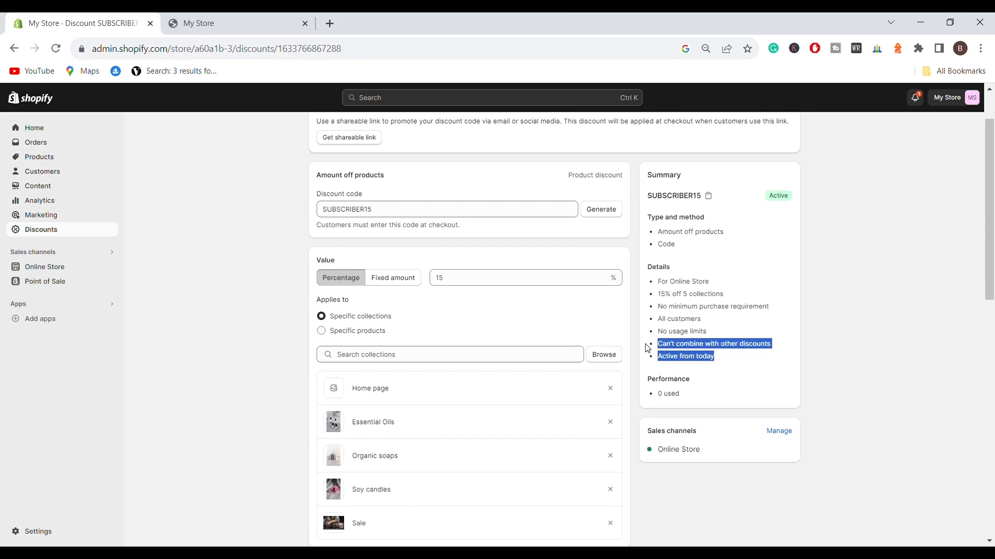
{"action": "left_click_drag", "start_coordinate": [658, 282], "coordinate": [697, 285]}
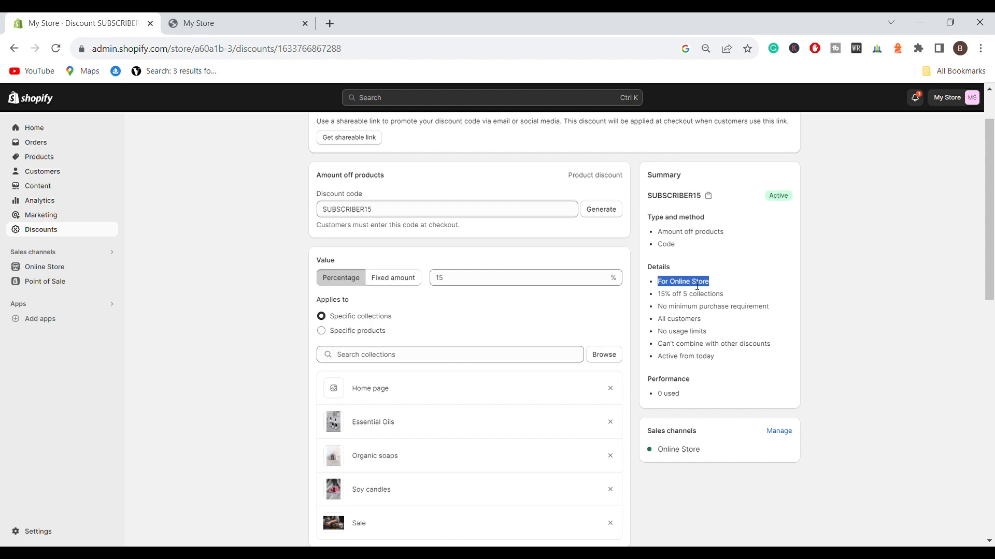
{"action": "triple_click", "coordinate": [676, 299]}
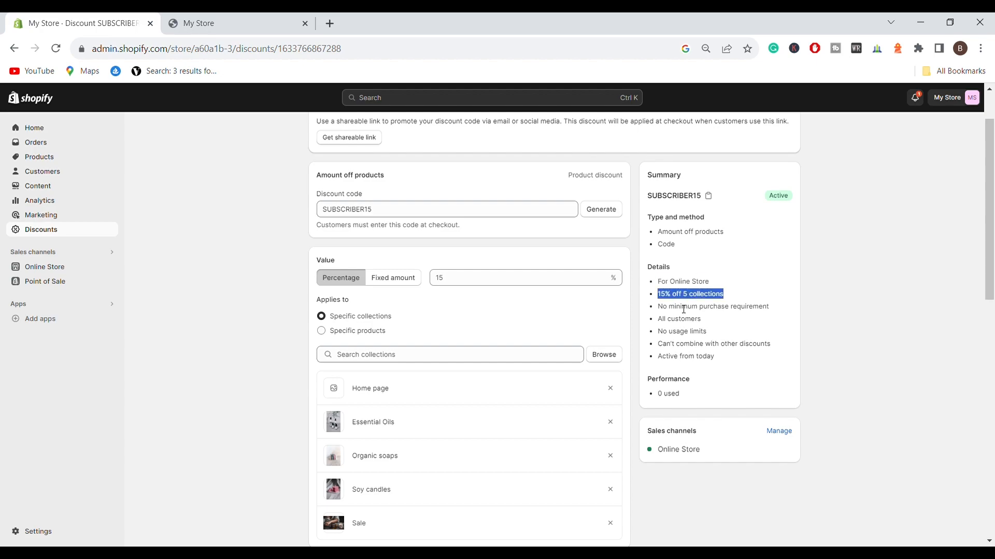
{"action": "left_click", "coordinate": [703, 309]}
{"action": "left_click_drag", "start_coordinate": [725, 296], "coordinate": [683, 294]}
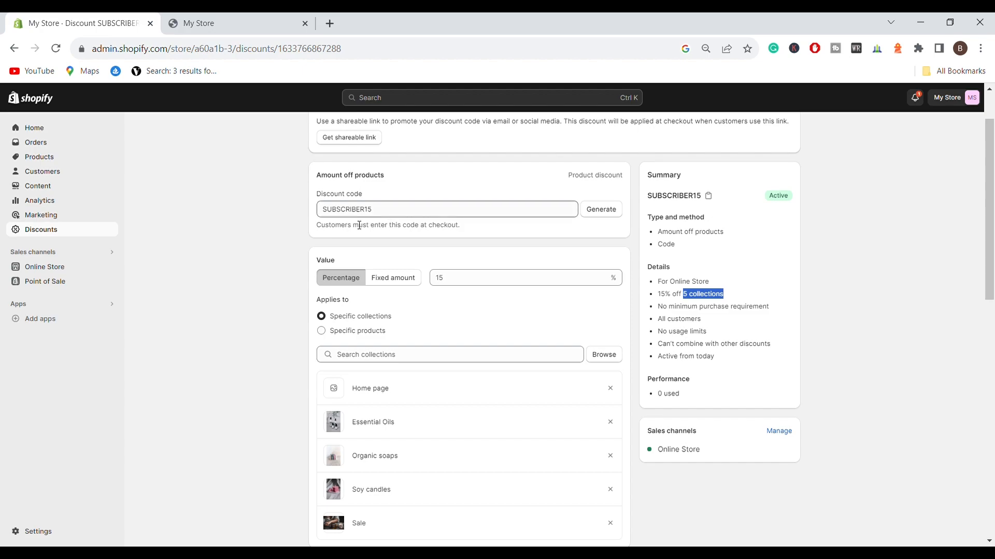
{"action": "left_click", "coordinate": [371, 210]}
{"action": "double_click", "coordinate": [370, 210]}
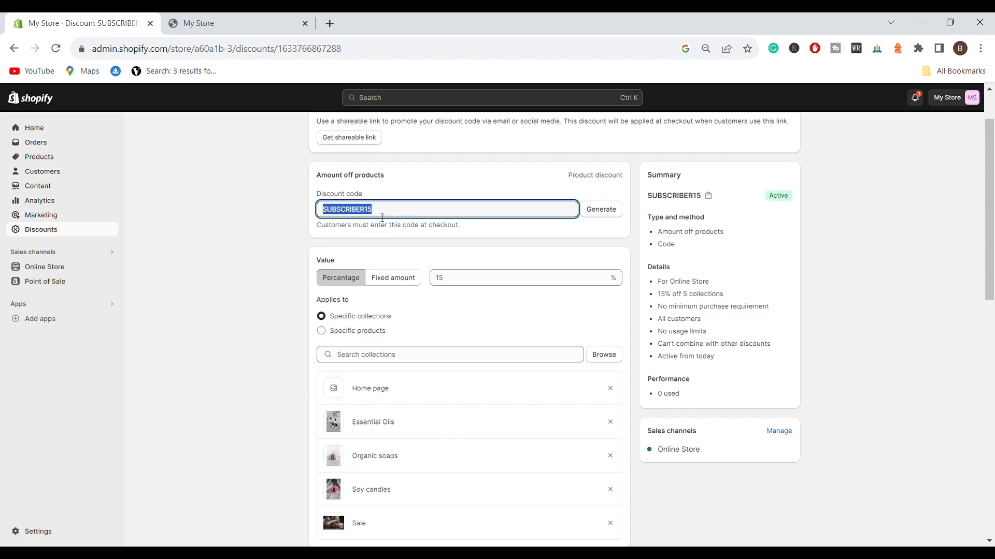
{"action": "left_click", "coordinate": [409, 217]}
{"action": "scroll", "coordinate": [404, 321], "scroll_direction": "up", "scroll_amount": 1}
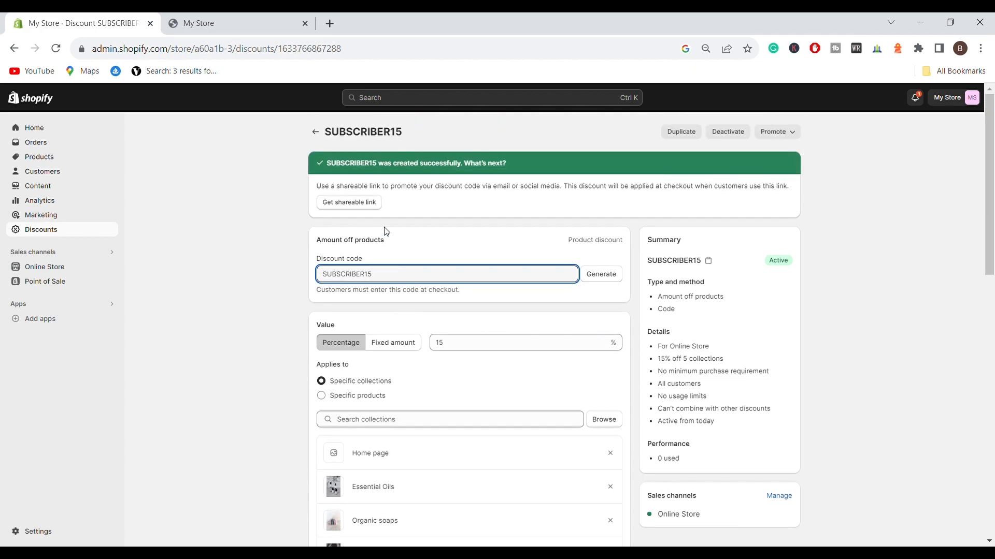
Step: Return to the discounts list, open the CHRISTMAS15 discount and examine its start and end dates and summary
{"action": "left_click", "coordinate": [320, 134]}
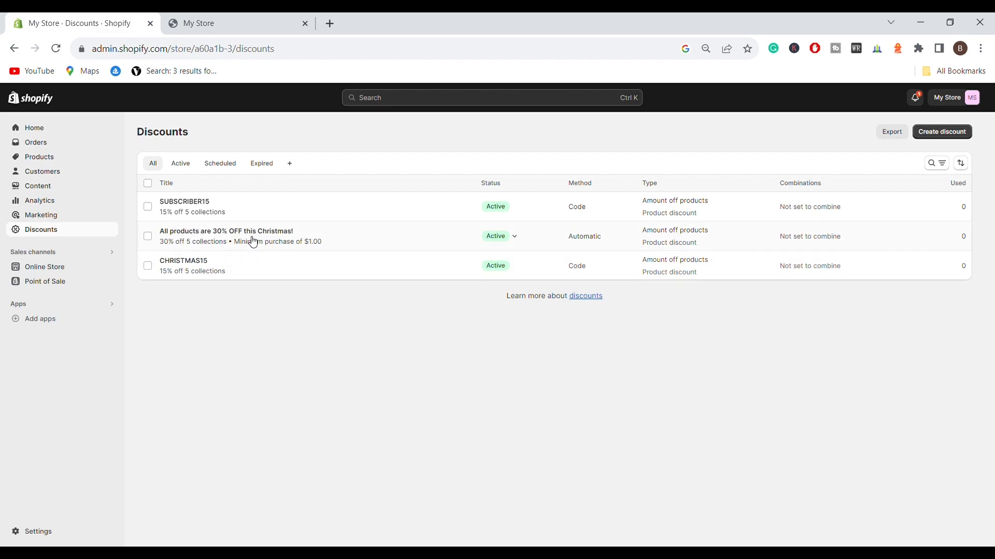
{"action": "left_click", "coordinate": [280, 266]}
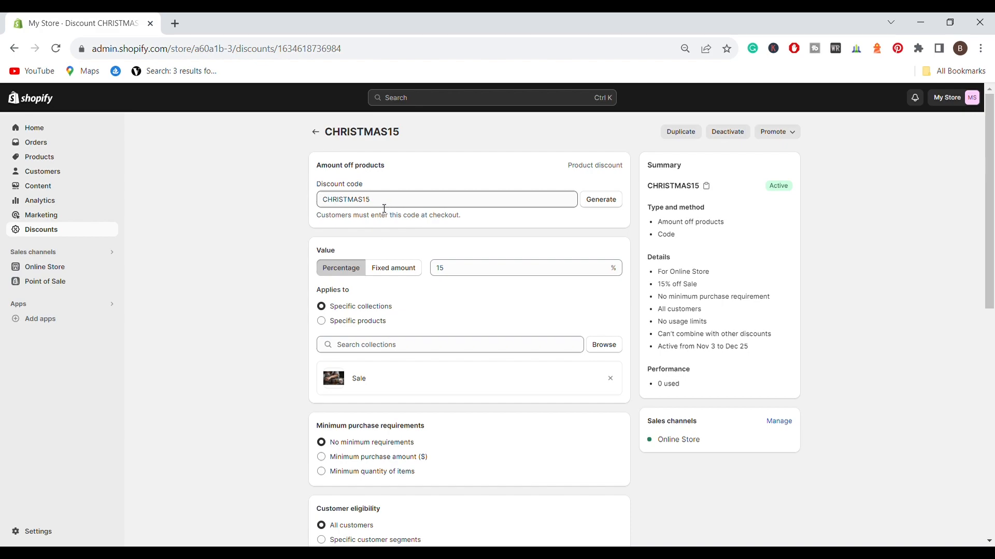
{"action": "scroll", "coordinate": [468, 310], "scroll_direction": "down", "scroll_amount": 15}
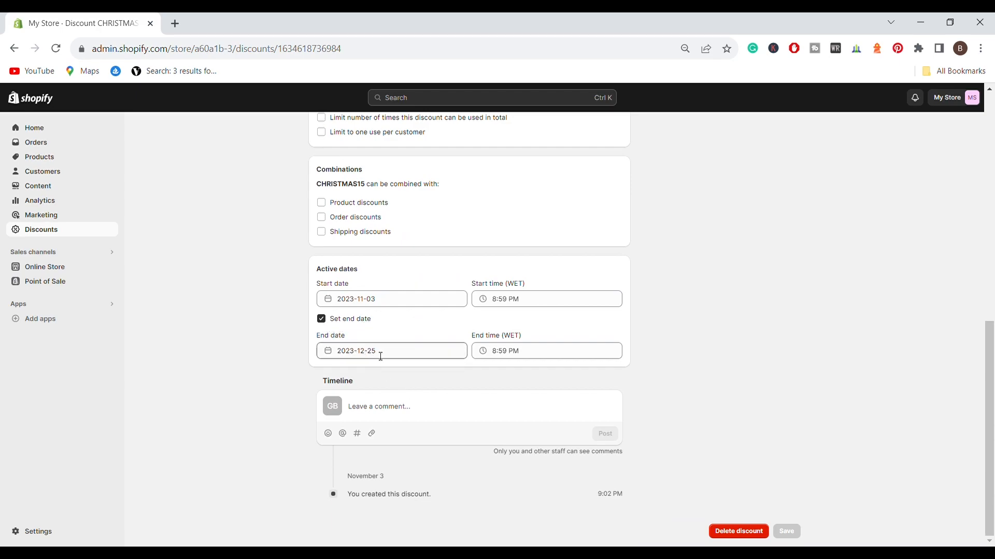
{"action": "scroll", "coordinate": [381, 357], "scroll_direction": "up", "scroll_amount": 15}
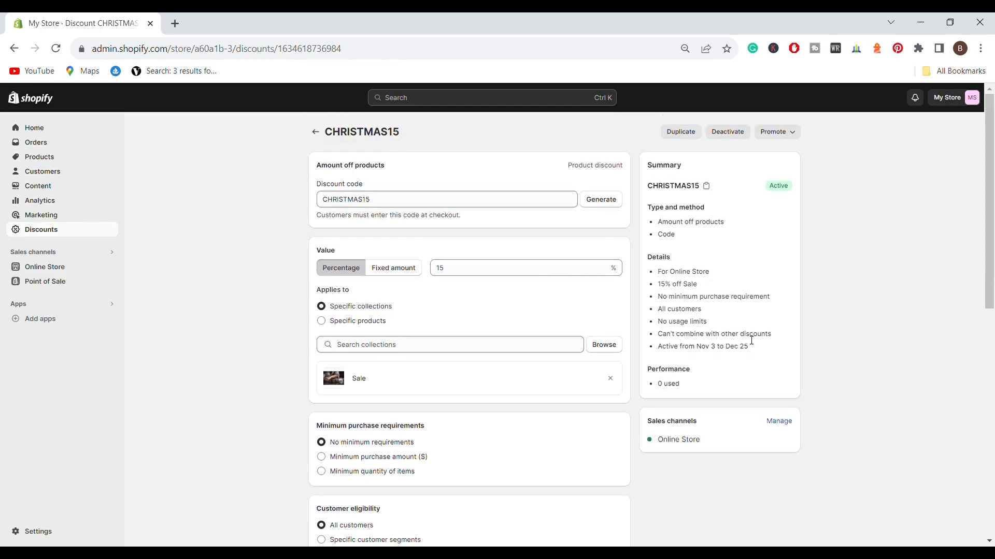
{"action": "left_click_drag", "start_coordinate": [766, 354], "coordinate": [659, 358]}
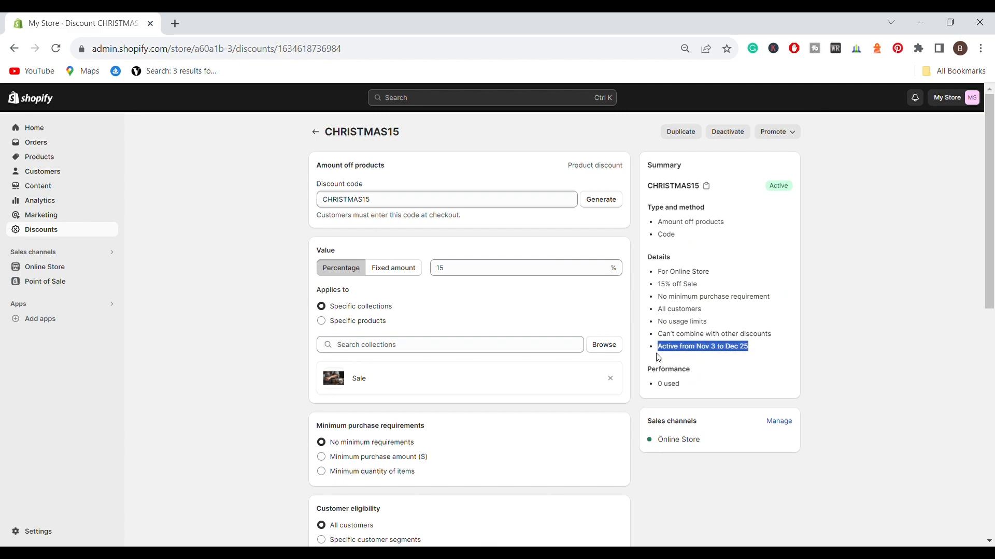
{"action": "left_click", "coordinate": [745, 352]}
{"action": "left_click_drag", "start_coordinate": [753, 351], "coordinate": [732, 353]}
{"action": "left_click", "coordinate": [732, 352]}
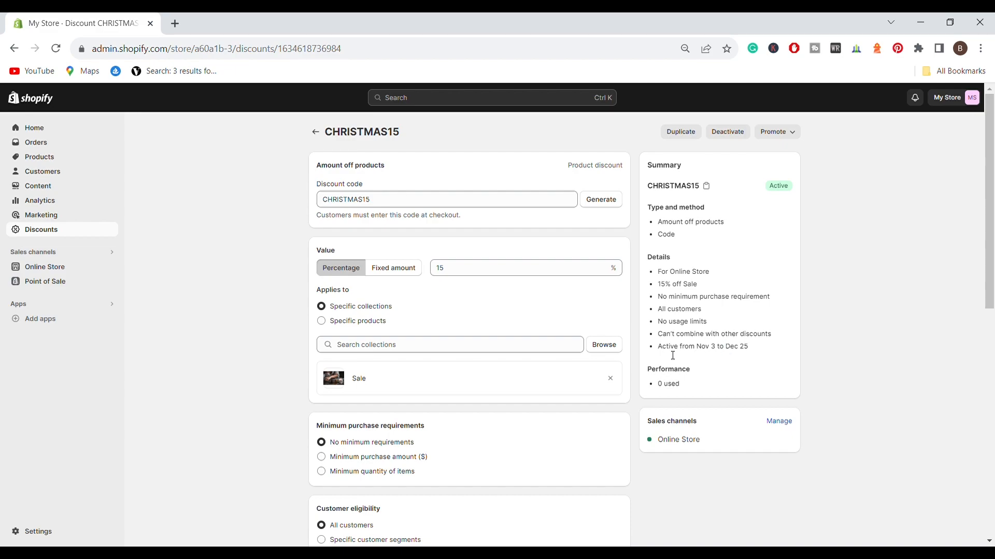